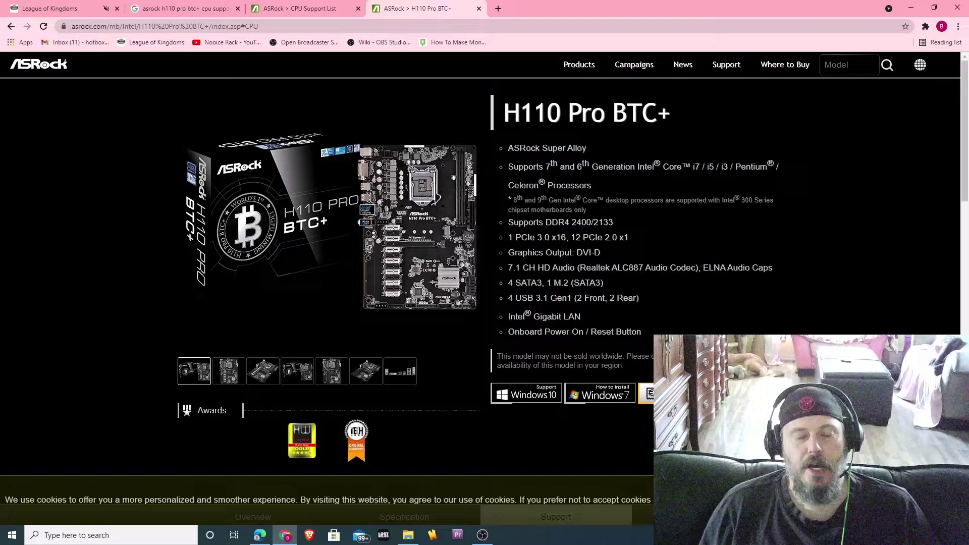
scroll(777, 254, down, 2)
scroll(822, 270, down, 2)
scroll(806, 268, down, 1)
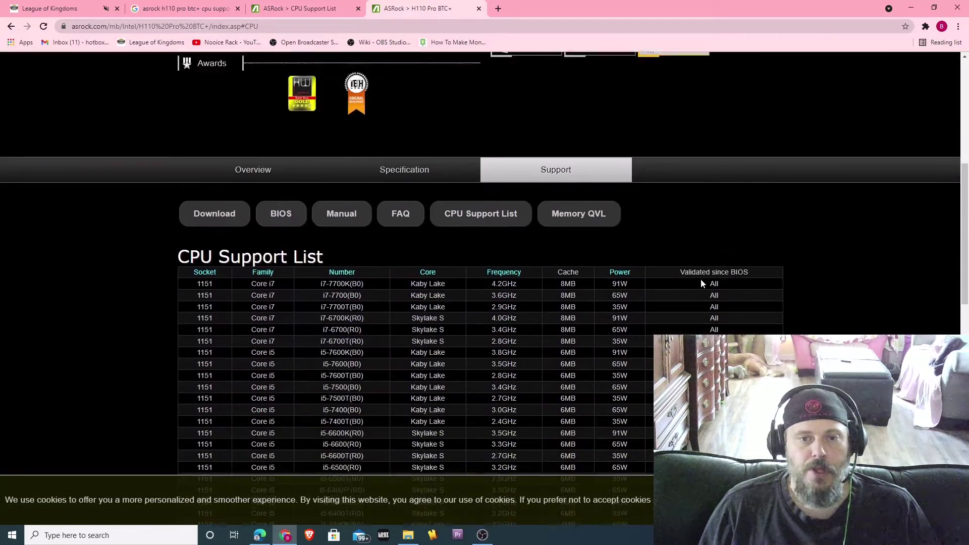
scroll(702, 283, down, 2)
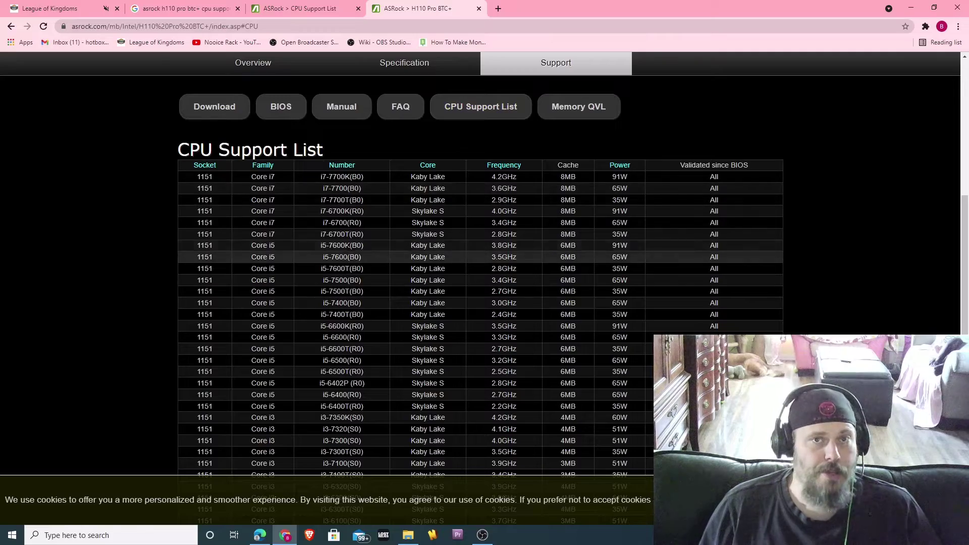
scroll(341, 227, down, 3)
scroll(341, 216, down, 3)
scroll(341, 199, down, 2)
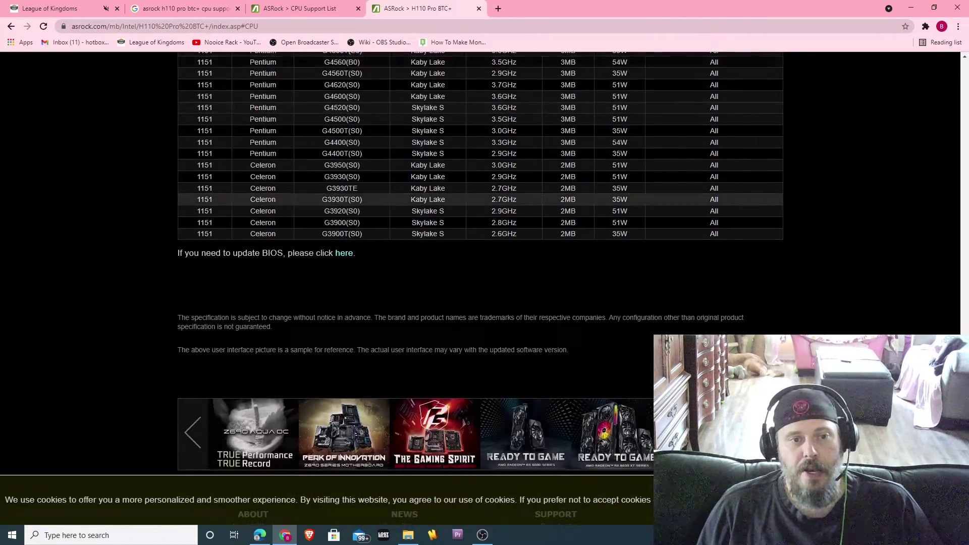
scroll(531, 291, up, 5)
scroll(542, 267, up, 3)
scroll(564, 238, down, 2)
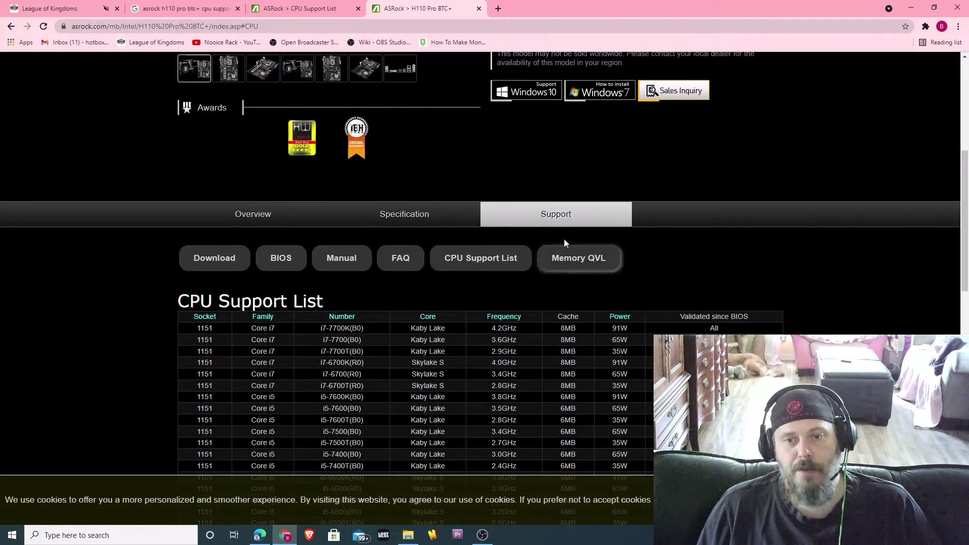
Step: Switch the H110 Pro BTC+ support section from the CPU Support List to the Memory QVL
click(573, 261)
scroll(476, 279, down, 1)
scroll(476, 279, down, 1)
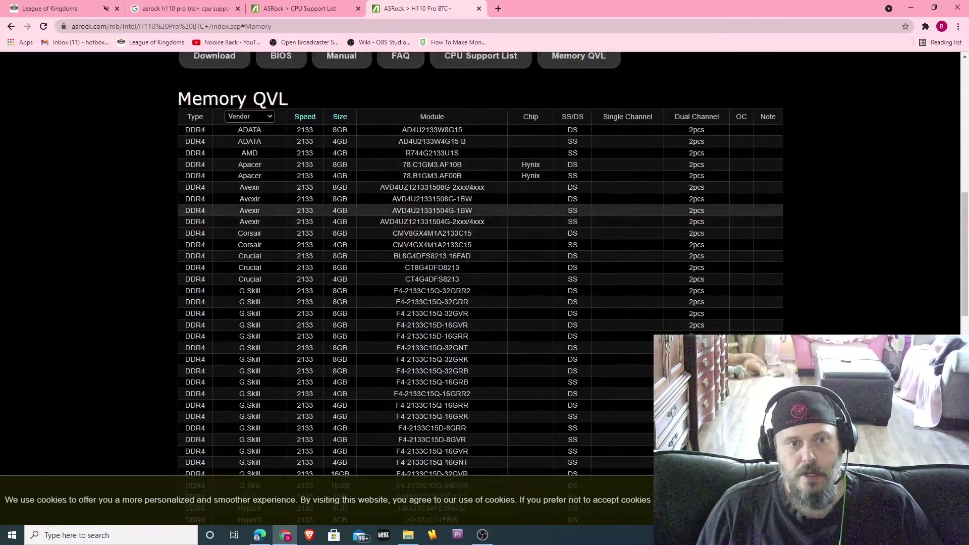
scroll(454, 227, down, 2)
scroll(454, 228, down, 2)
scroll(454, 242, down, 1)
scroll(454, 256, down, 1)
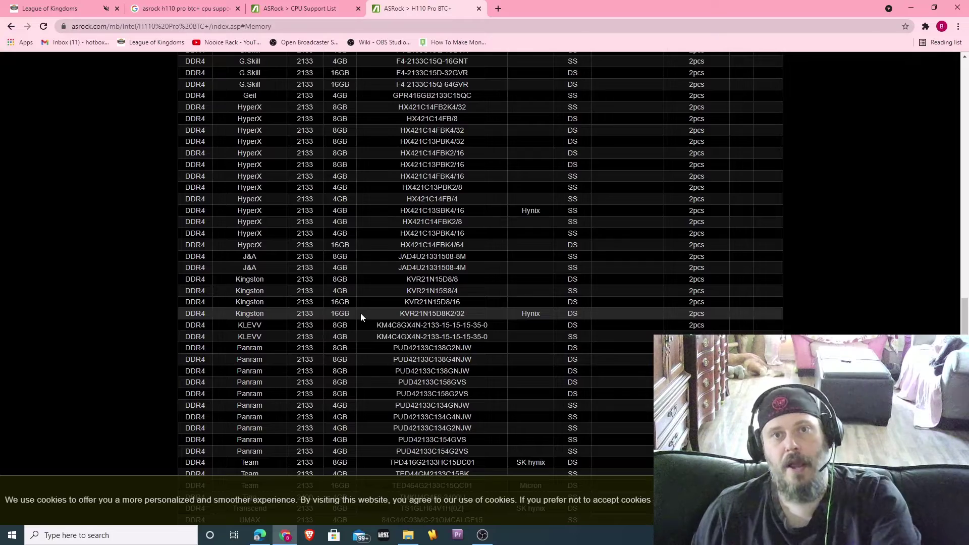
scroll(281, 319, down, 2)
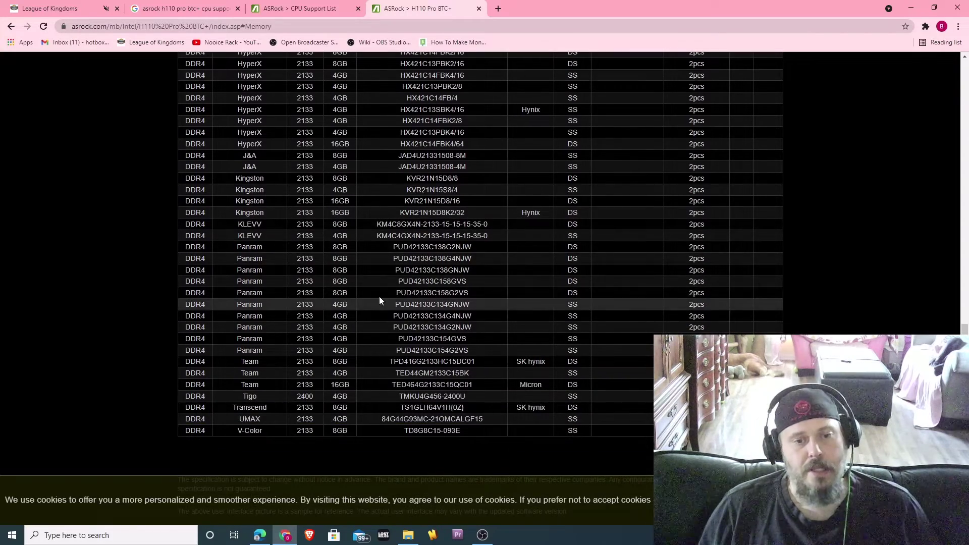
scroll(281, 250, up, 3)
scroll(281, 249, up, 2)
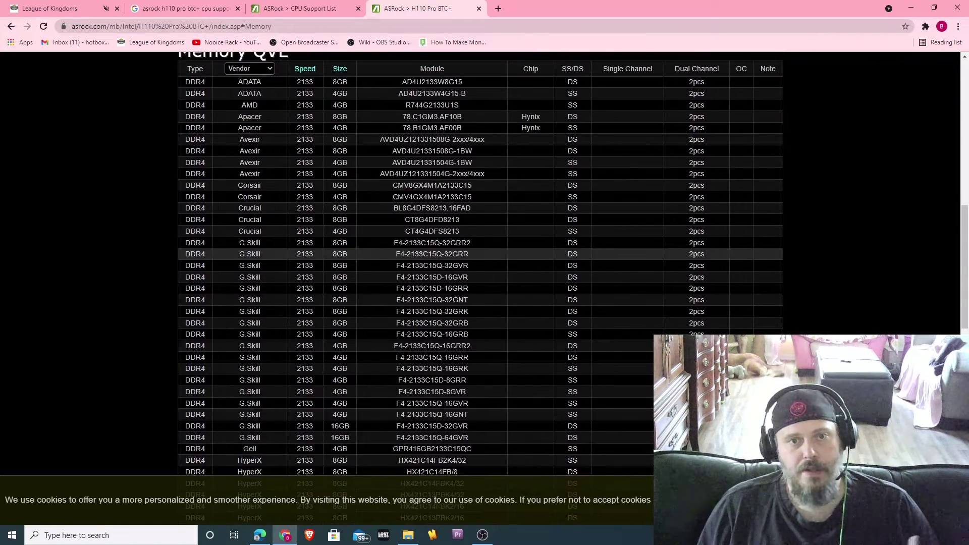
scroll(440, 248, up, 2)
scroll(440, 248, up, 3)
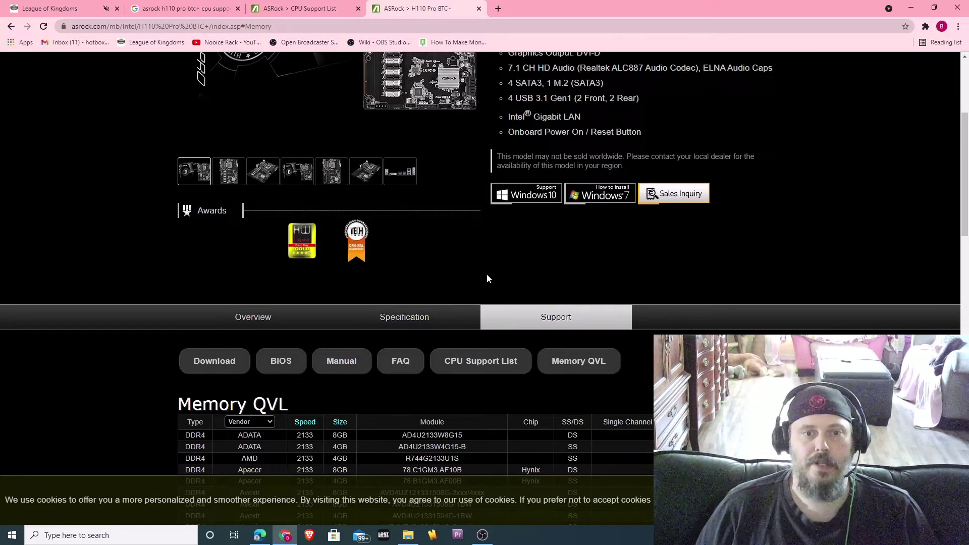
scroll(487, 279, up, 1)
scroll(486, 279, down, 3)
scroll(486, 278, down, 3)
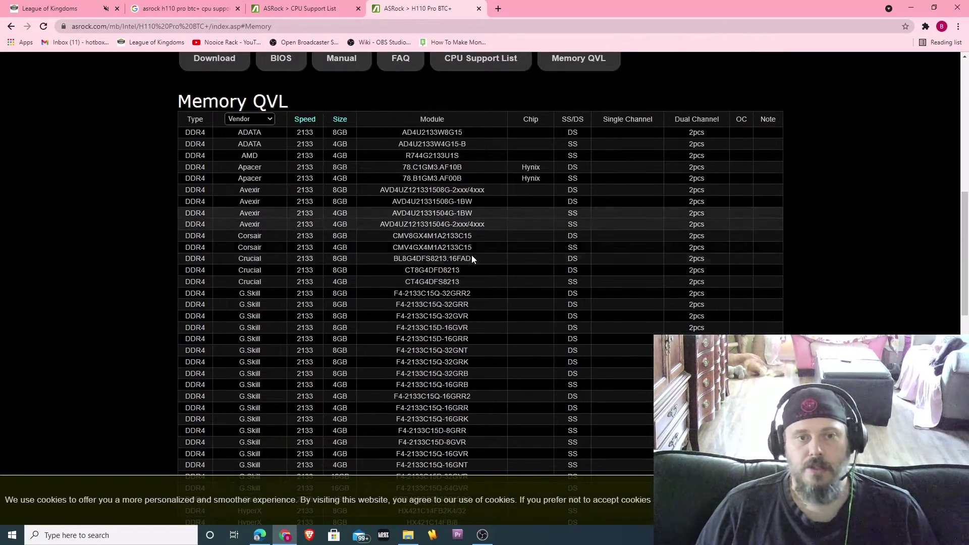